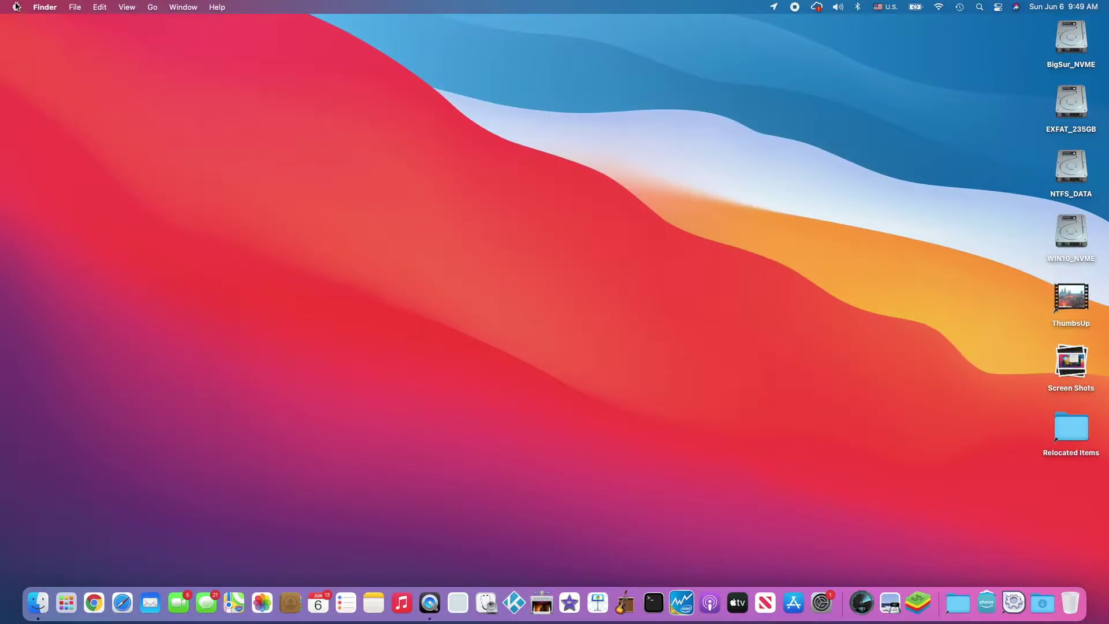
Confirm in About This Mac that the Mac runs macOS Big Sur 11.4, then close the window.
click(16, 7)
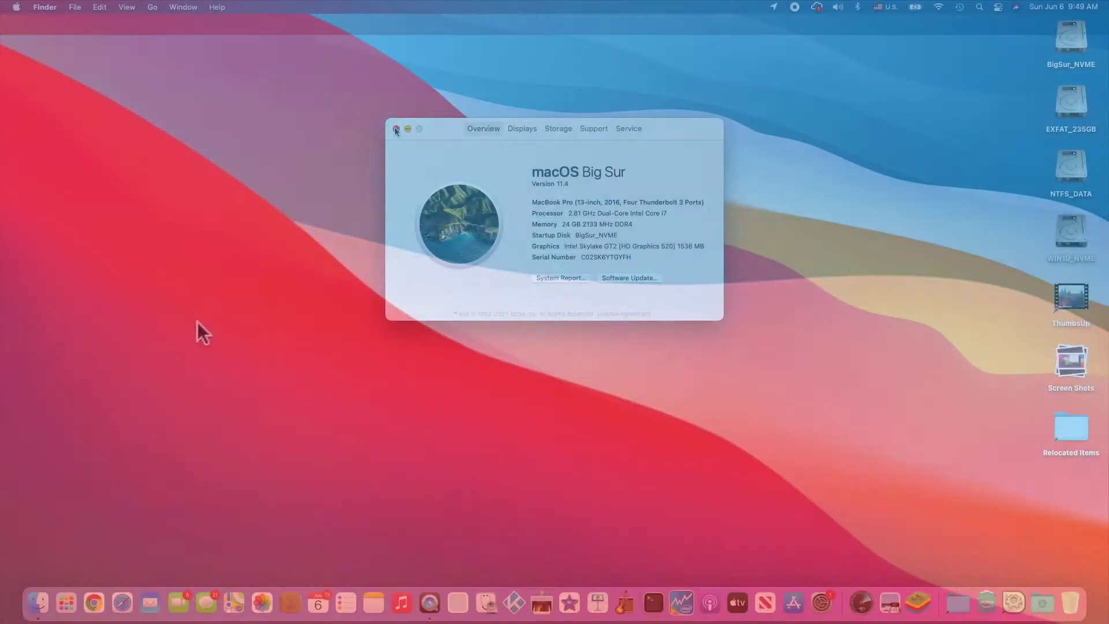
click(396, 129)
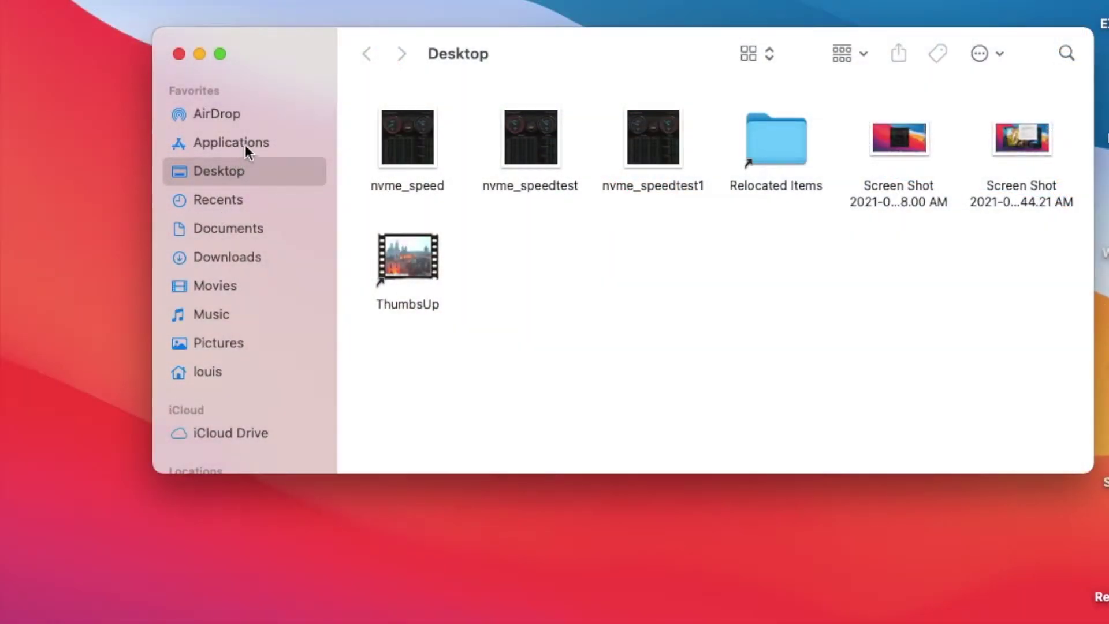
Move the BlueStacks app from Applications to the Trash, authorizing with the account password.
click(246, 144)
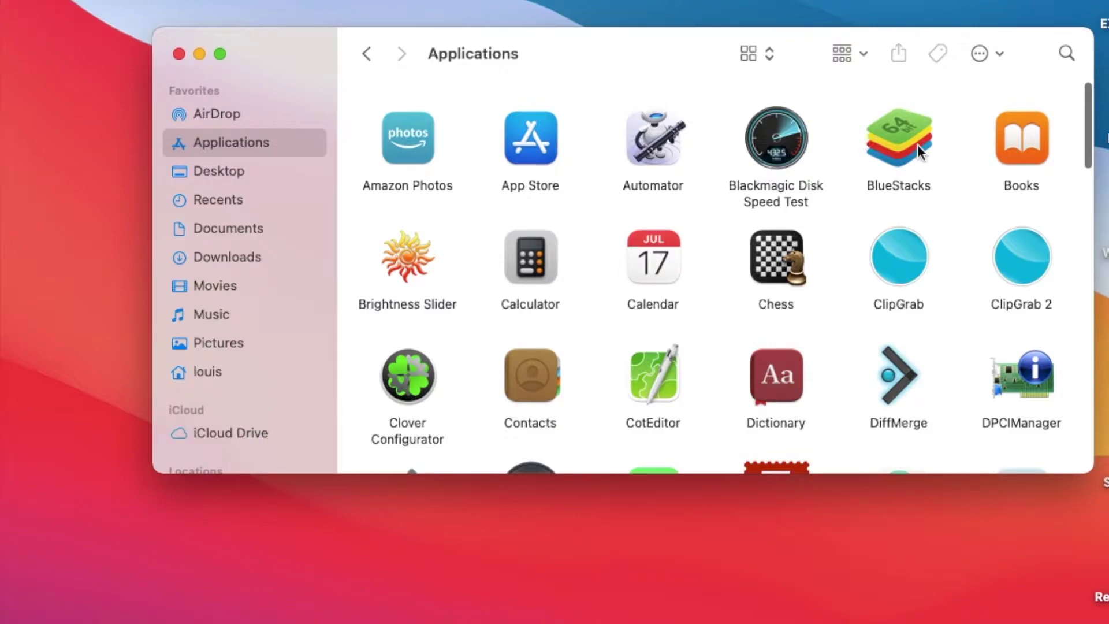
click(918, 151)
right_click(919, 151)
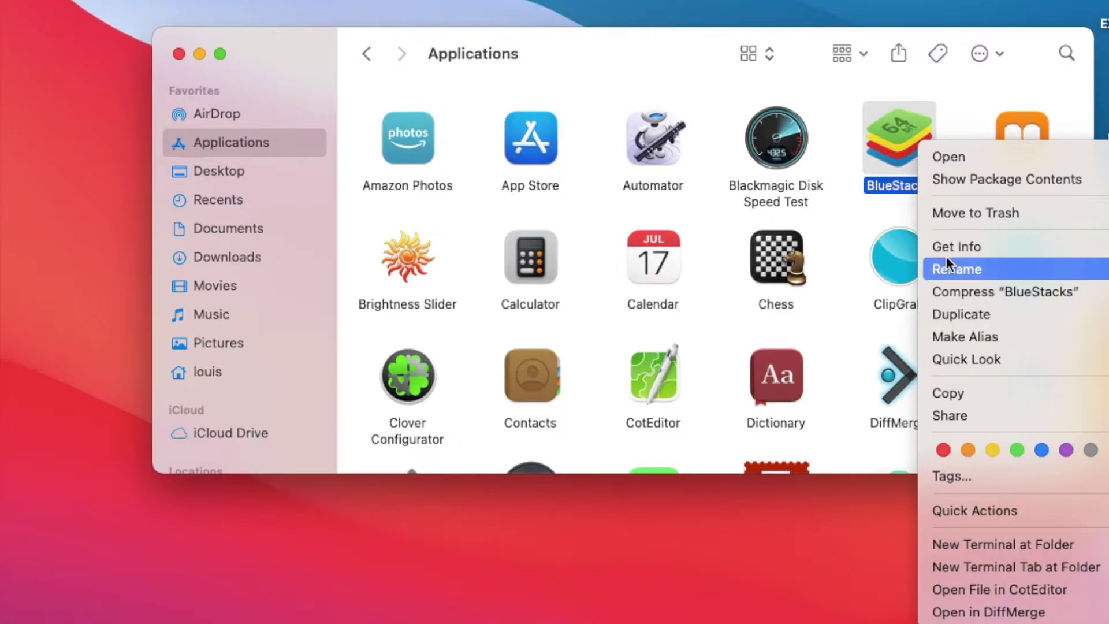
click(968, 213)
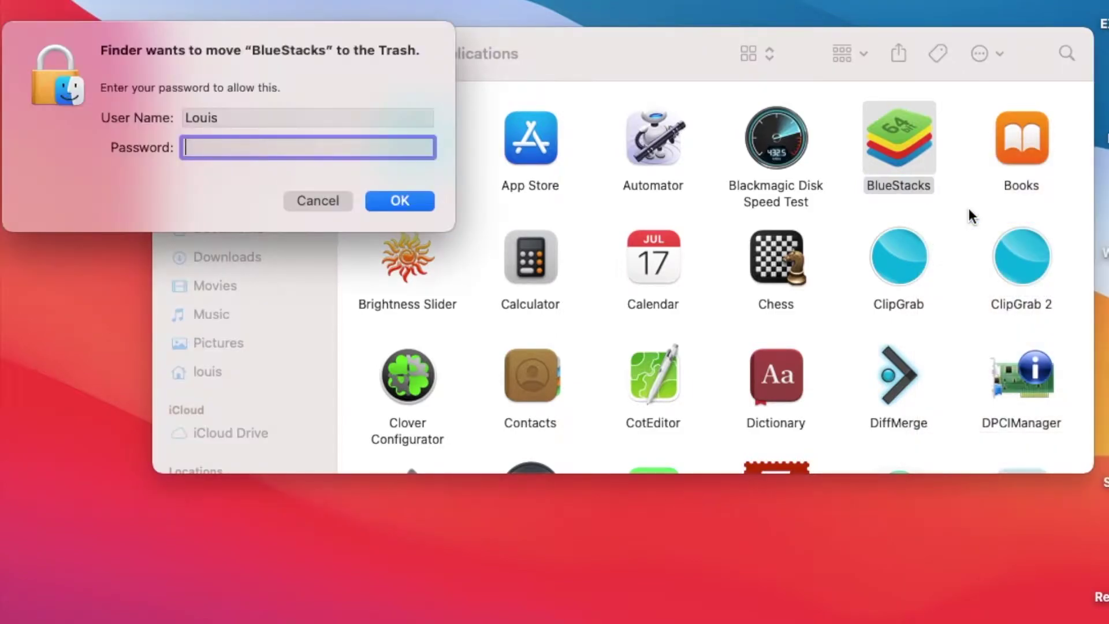
text(••••)
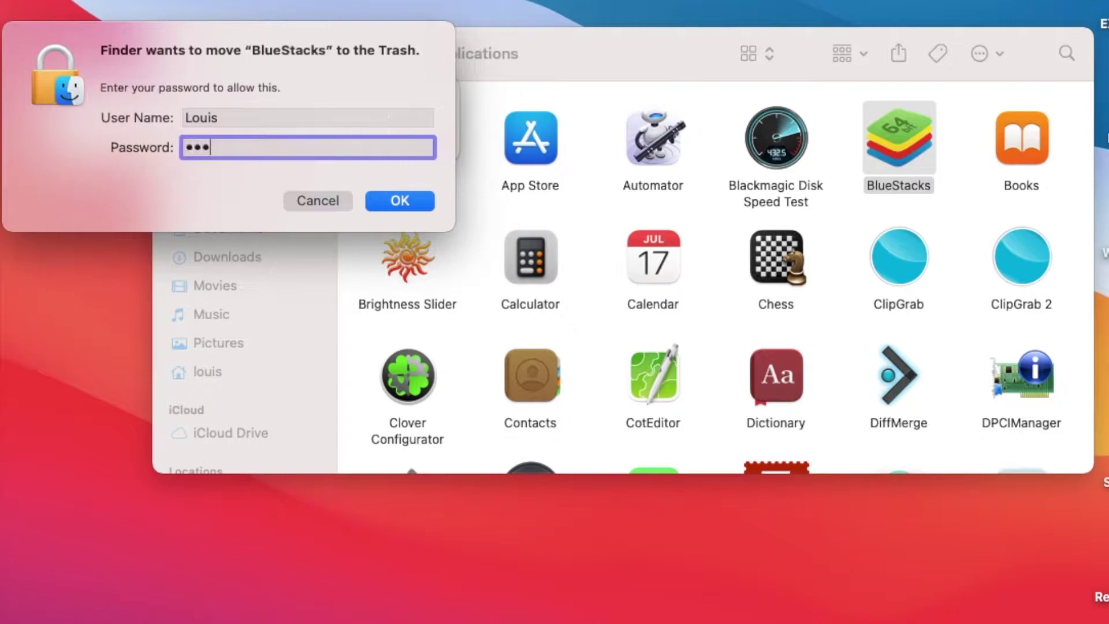
text(•••)
key(Return)
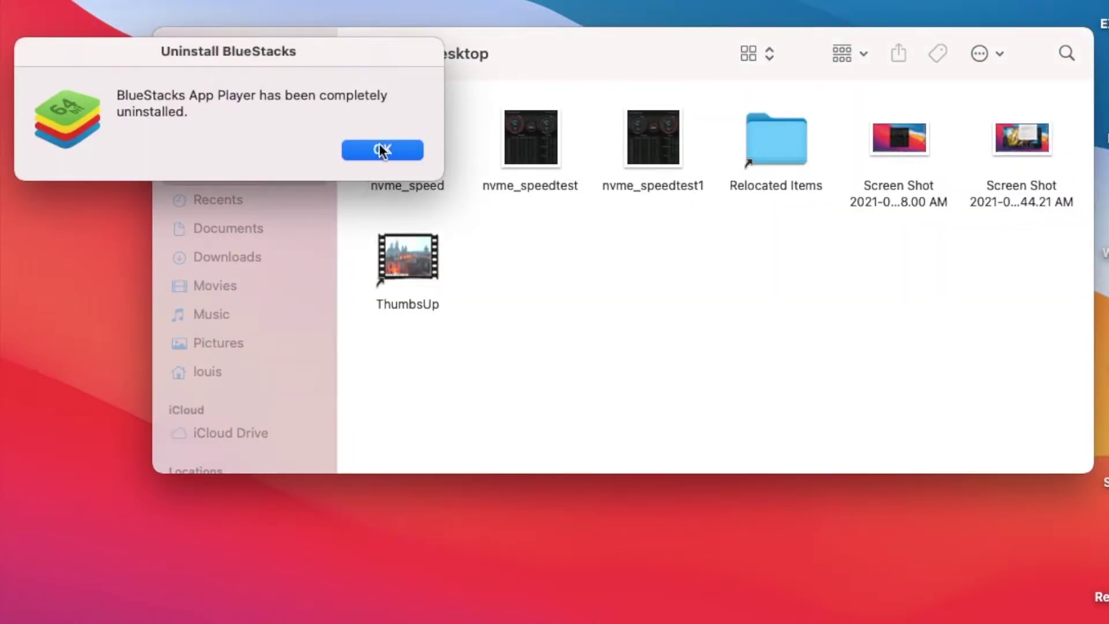
Dismiss the uninstall message and trash the BlueStacks folder in the home Library.
click(382, 150)
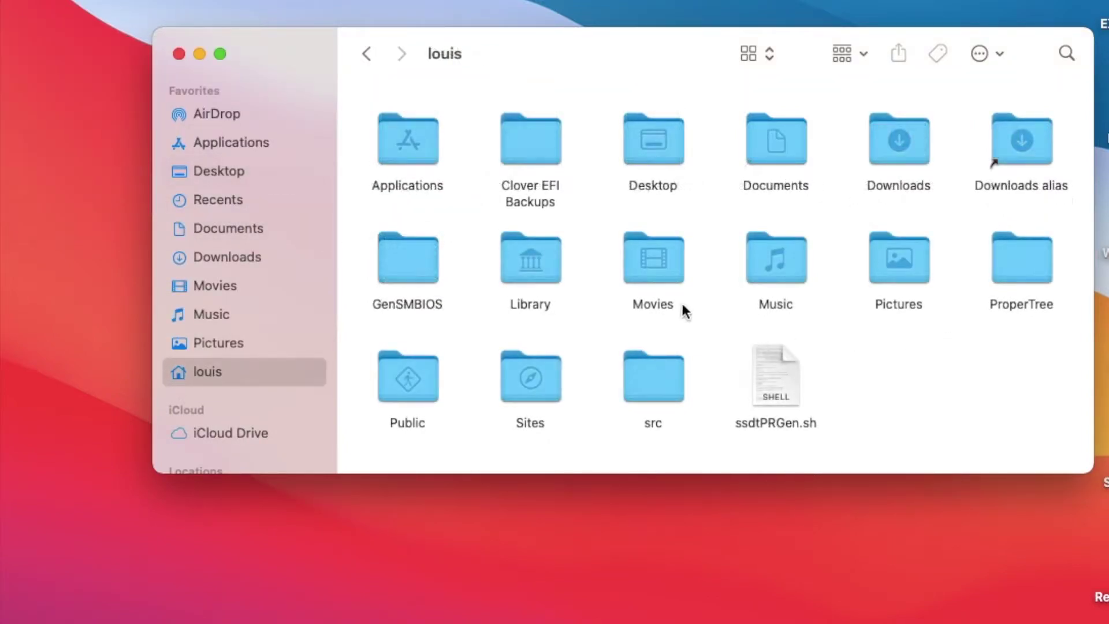
double_click(538, 268)
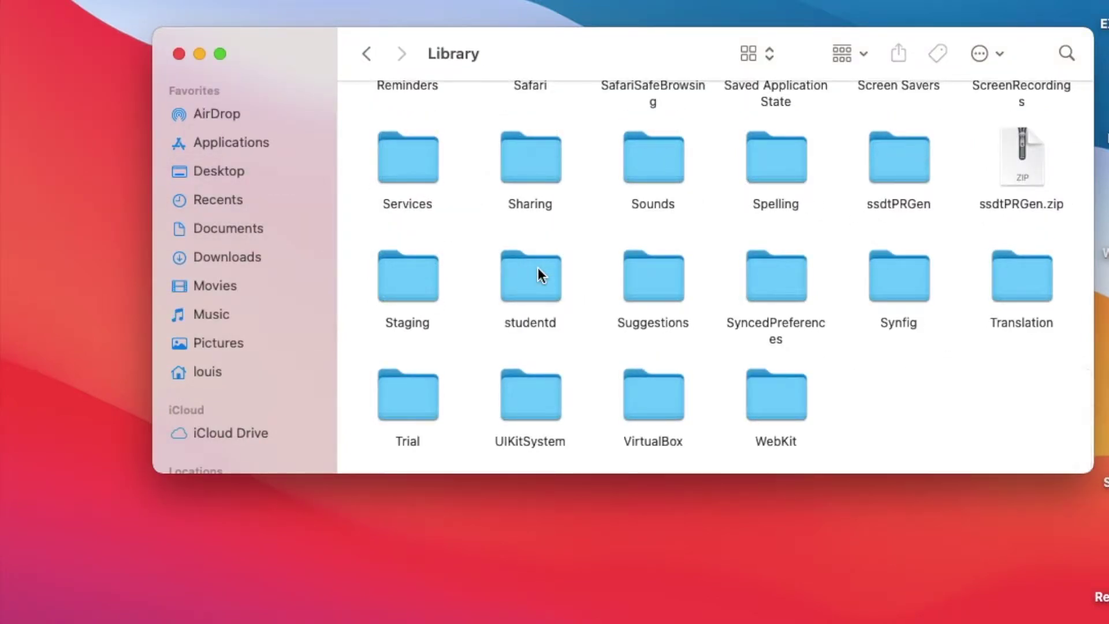
scroll(539, 268, up, 15)
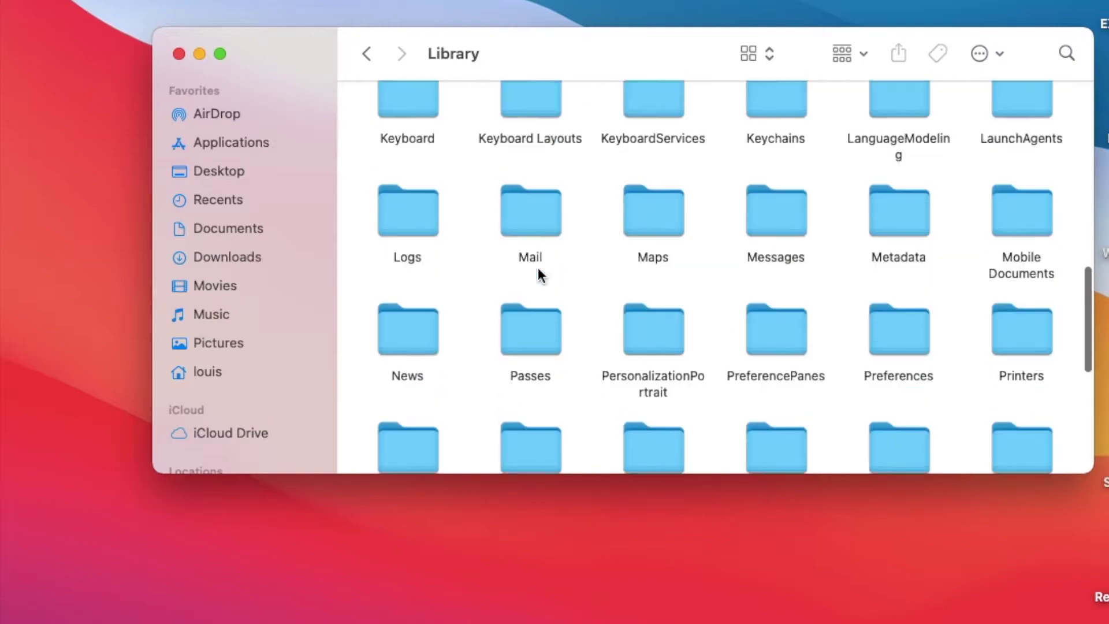
scroll(538, 268, up, 5)
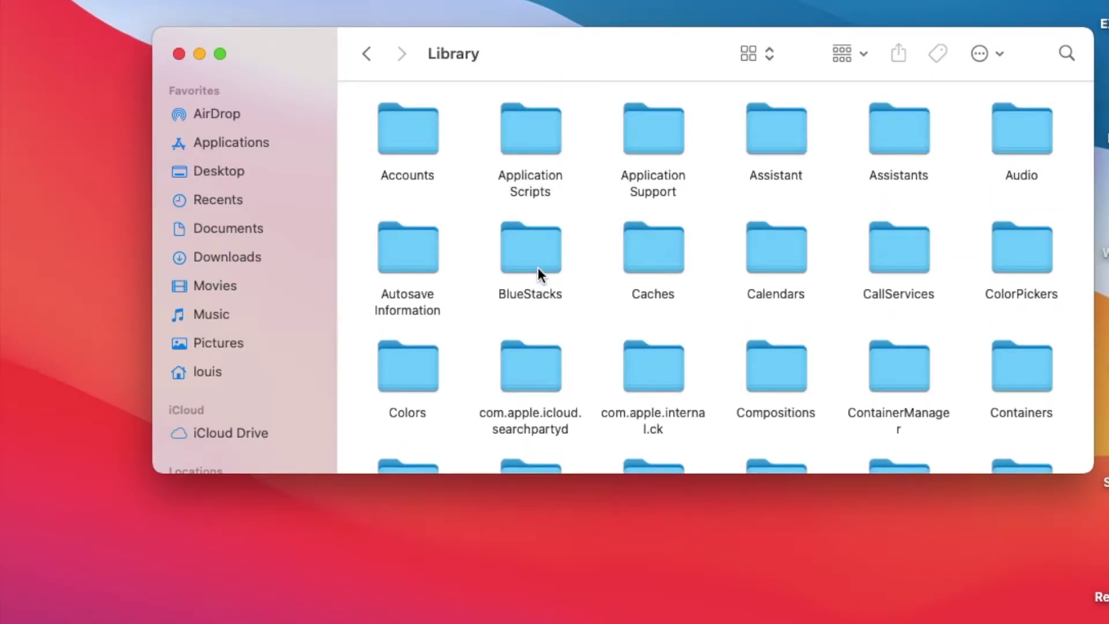
click(538, 268)
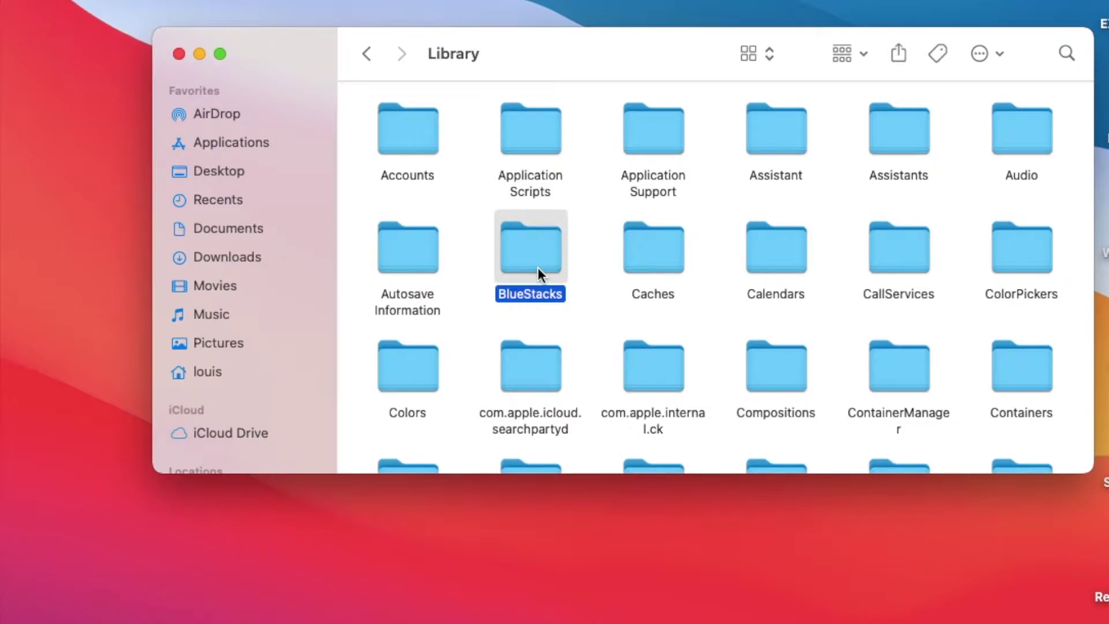
right_click(538, 268)
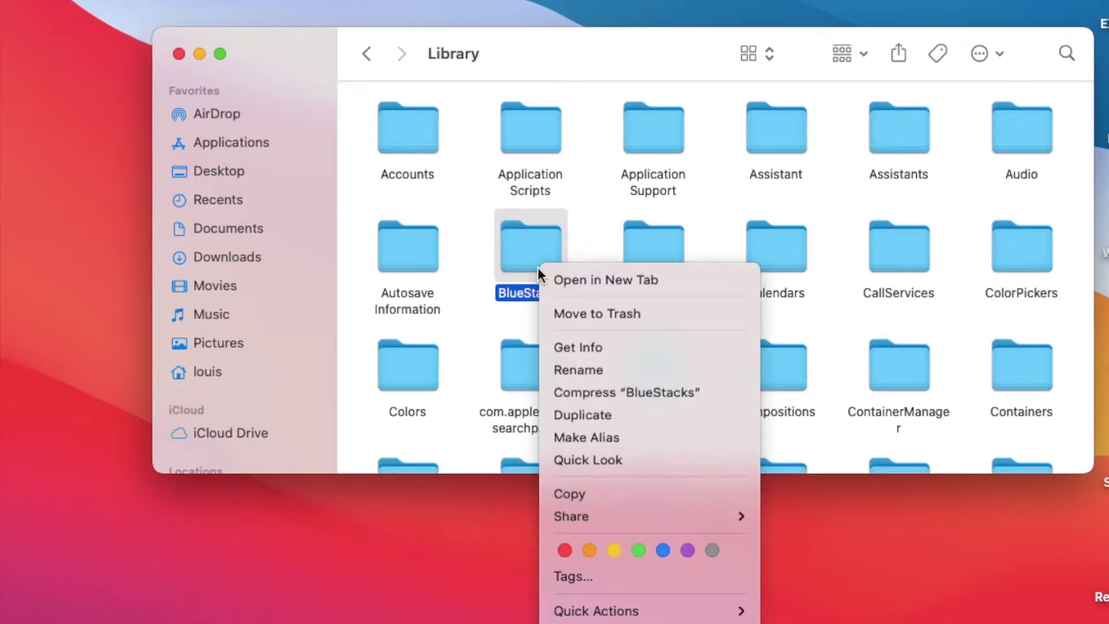
click(570, 313)
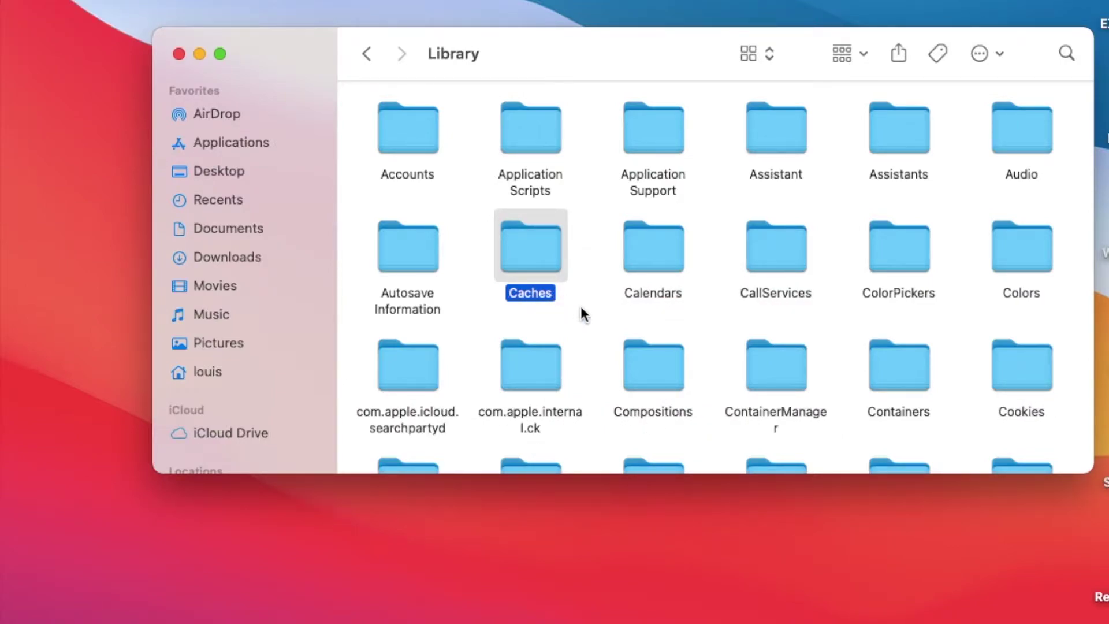
Move the VirtualBox folder in Library to the Trash.
scroll(581, 308, down, 20)
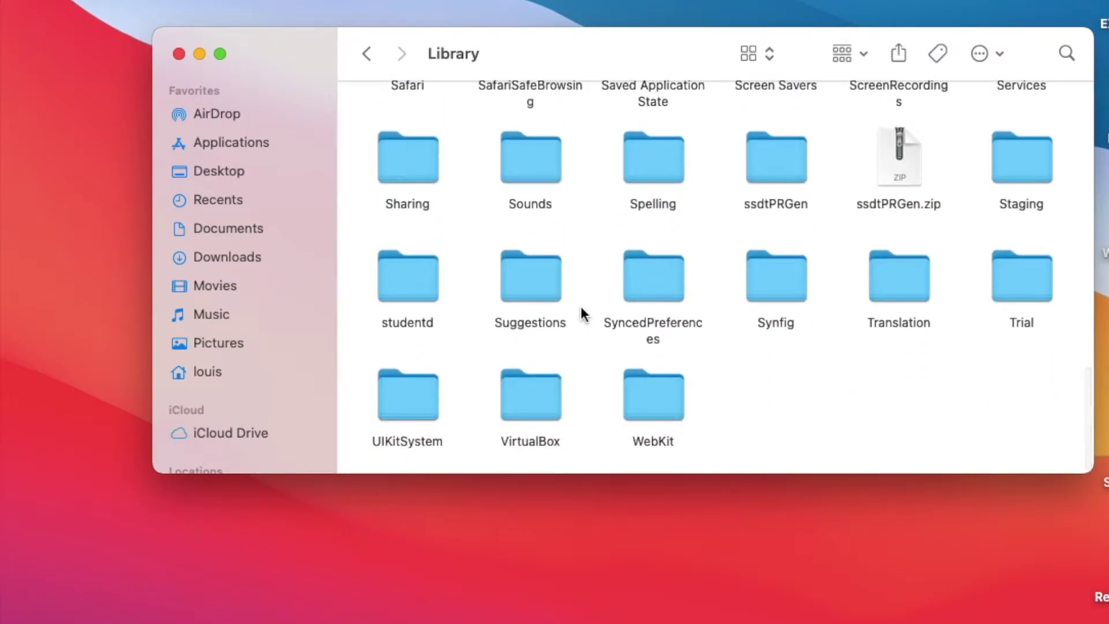
click(532, 406)
right_click(531, 406)
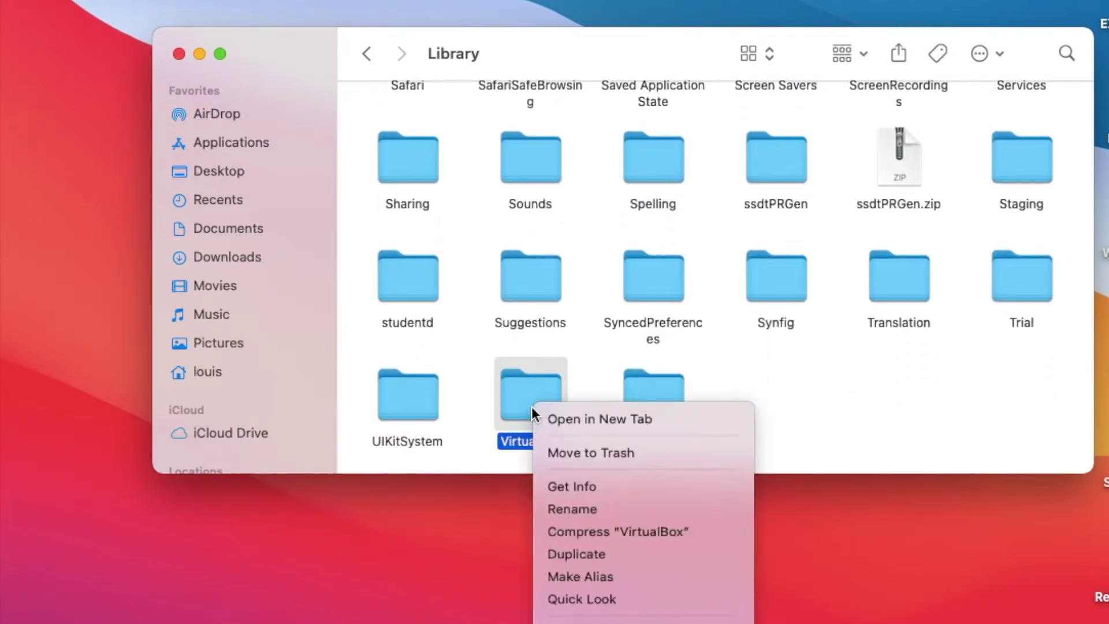
click(557, 454)
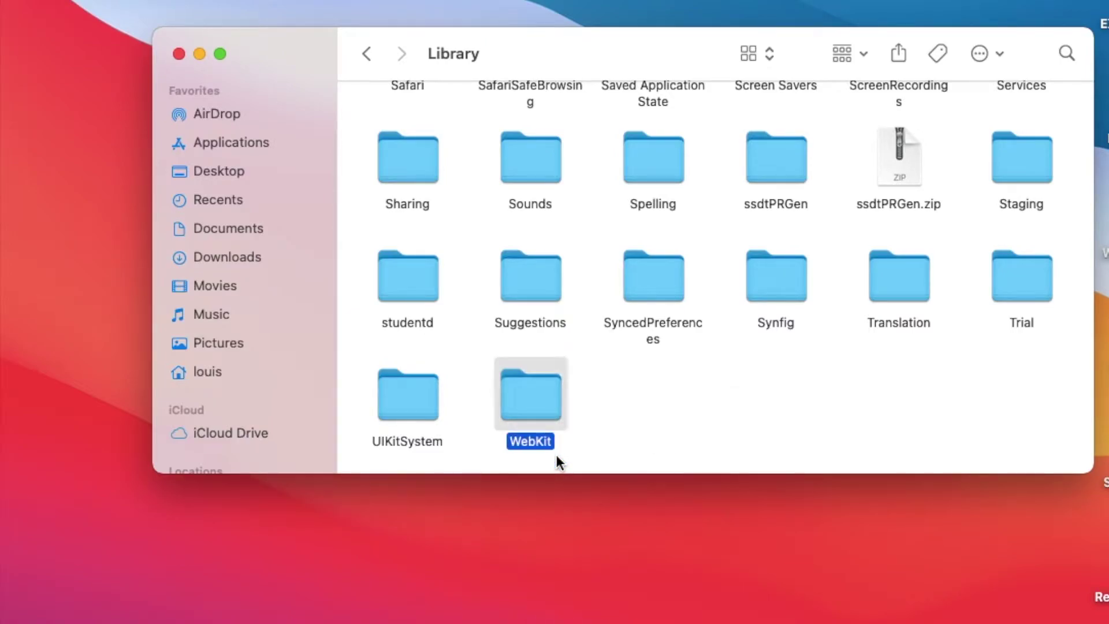
scroll(690, 381, up, 15)
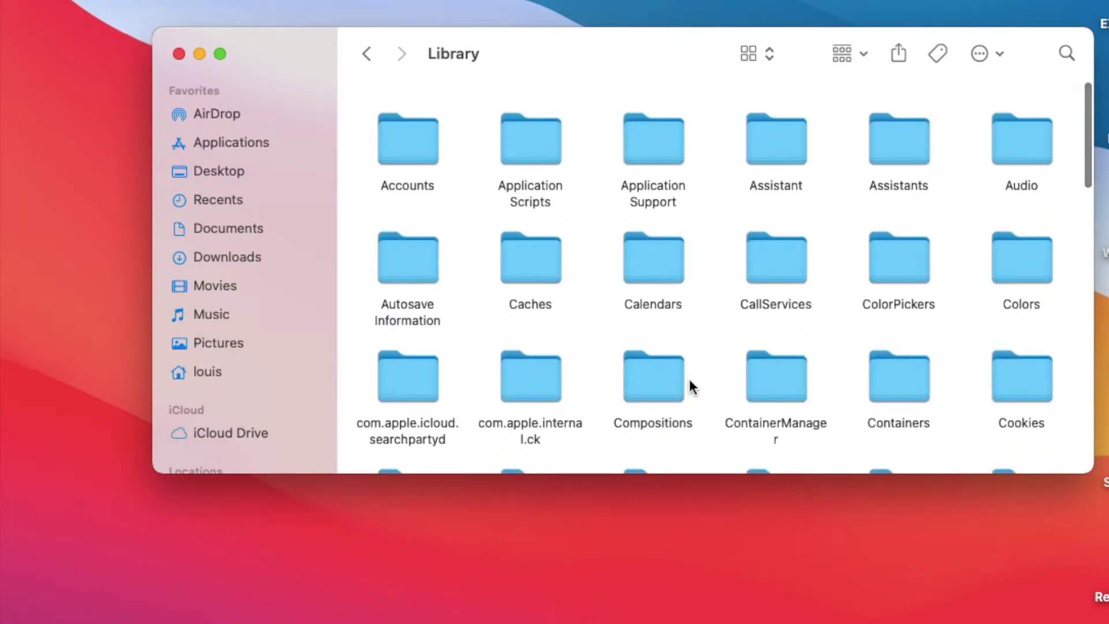
Find com.bluestacks.BlueStacks in Caches, close Security & Privacy, and show the Downloads stack.
double_click(529, 266)
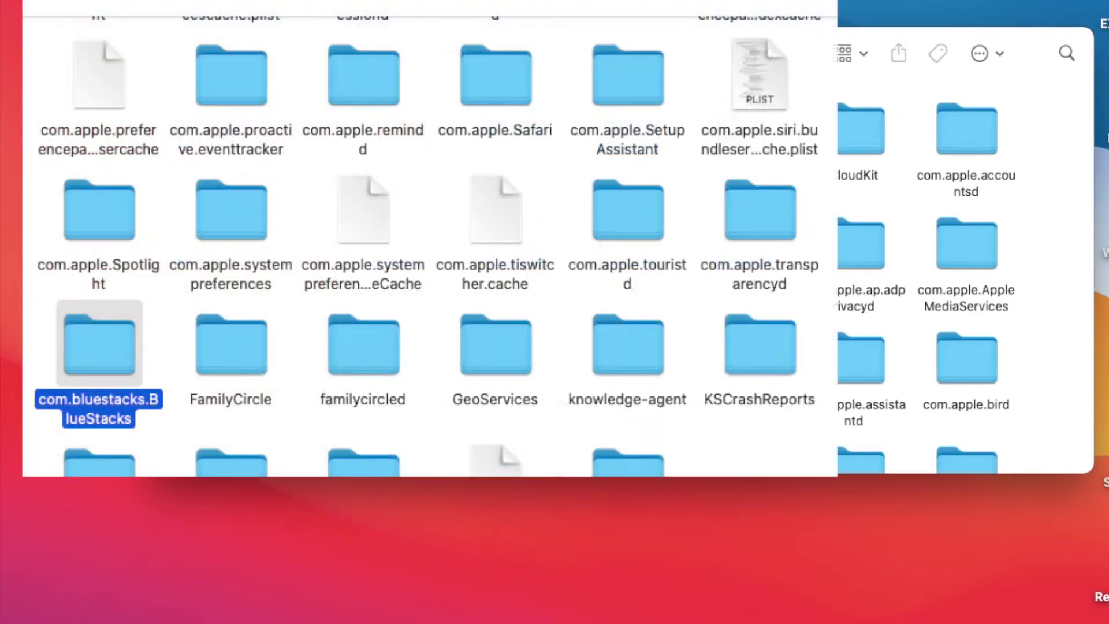
scroll(572, 346, down, 5)
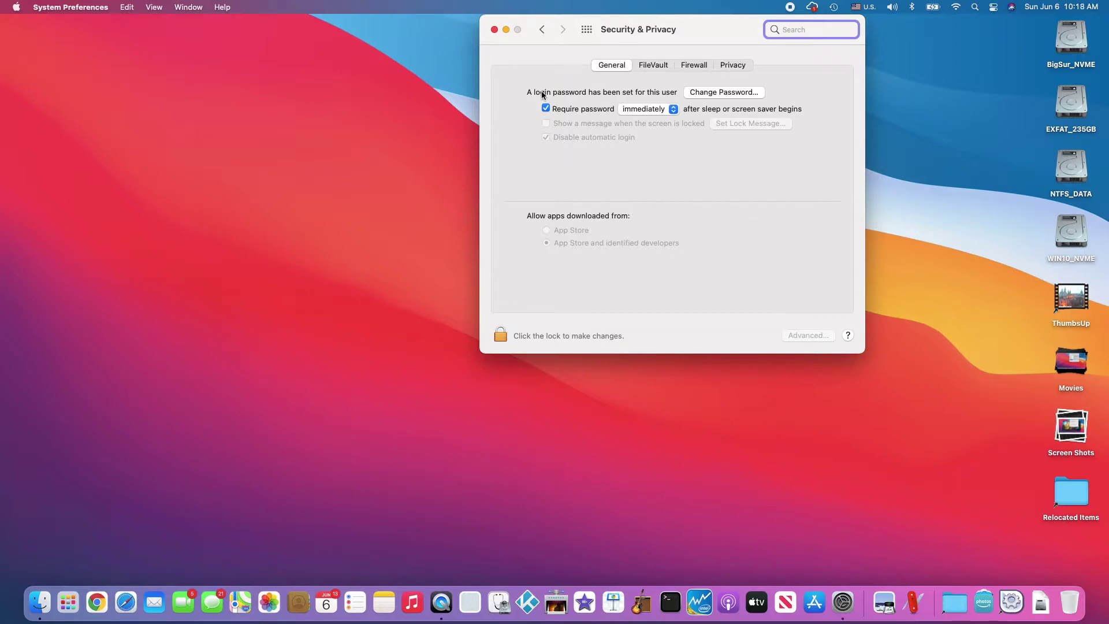
click(493, 29)
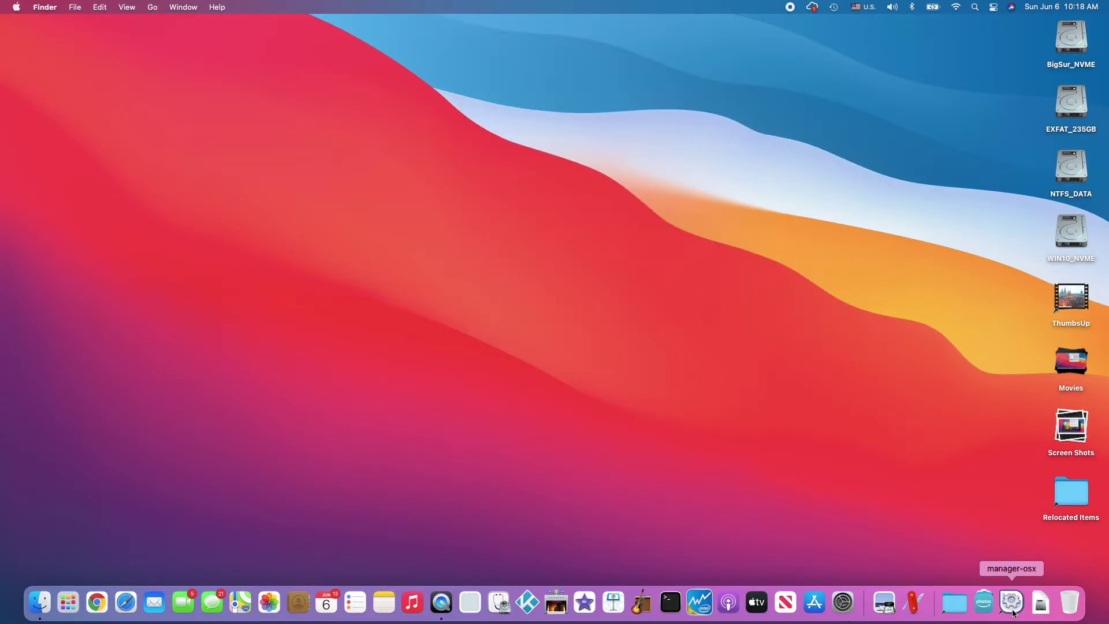
click(1045, 594)
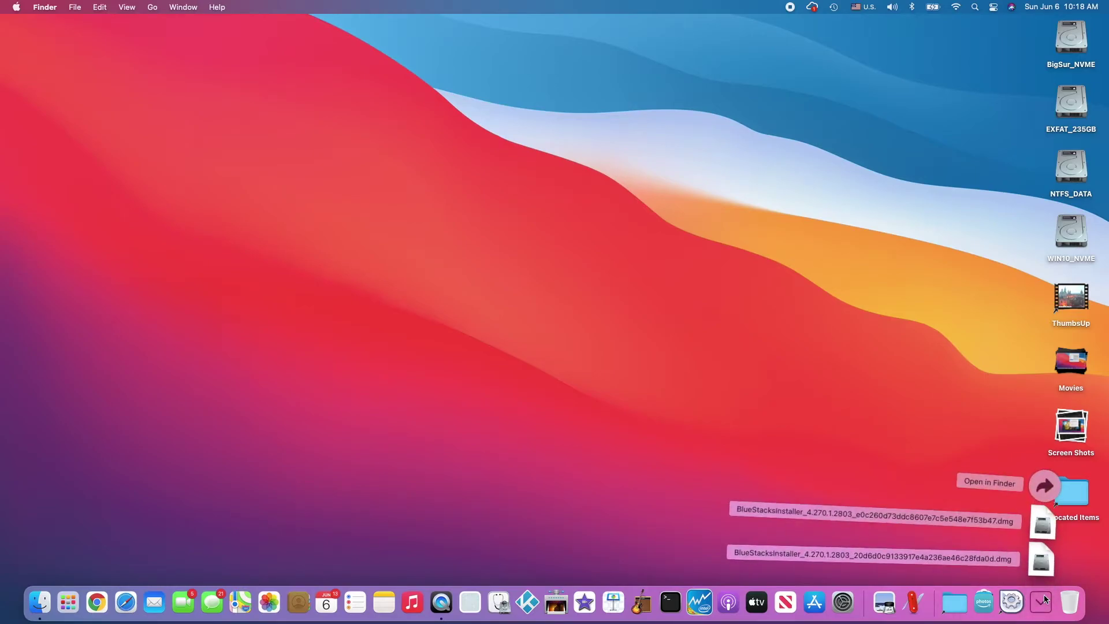
Open the second BlueStacksInstaller_4.270.1.2803 disk image and launch its installer.
click(1041, 563)
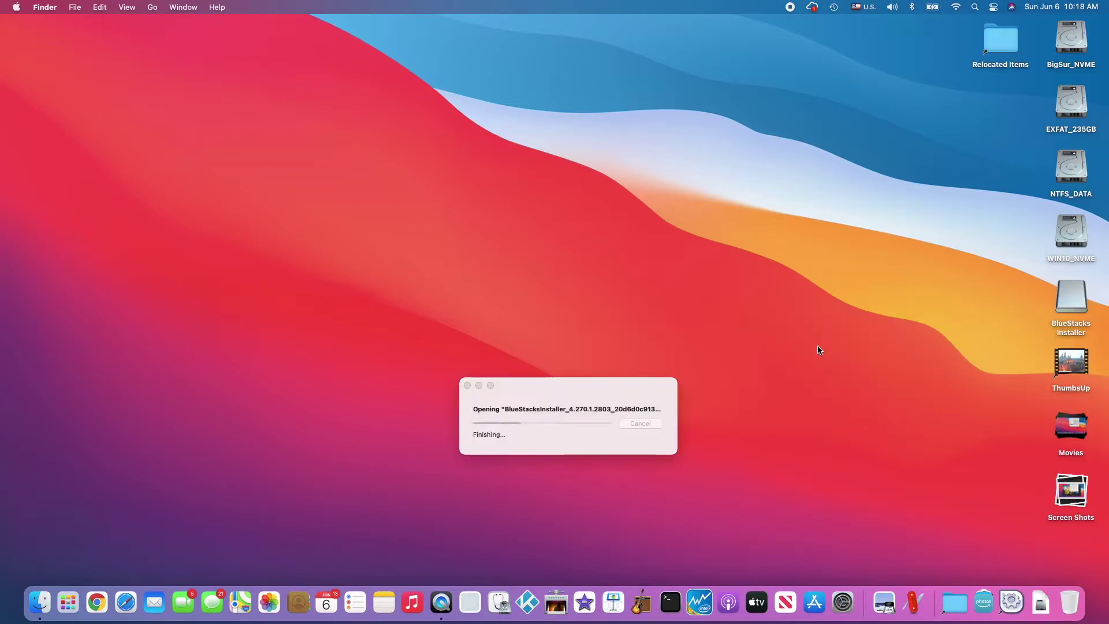
double_click(187, 218)
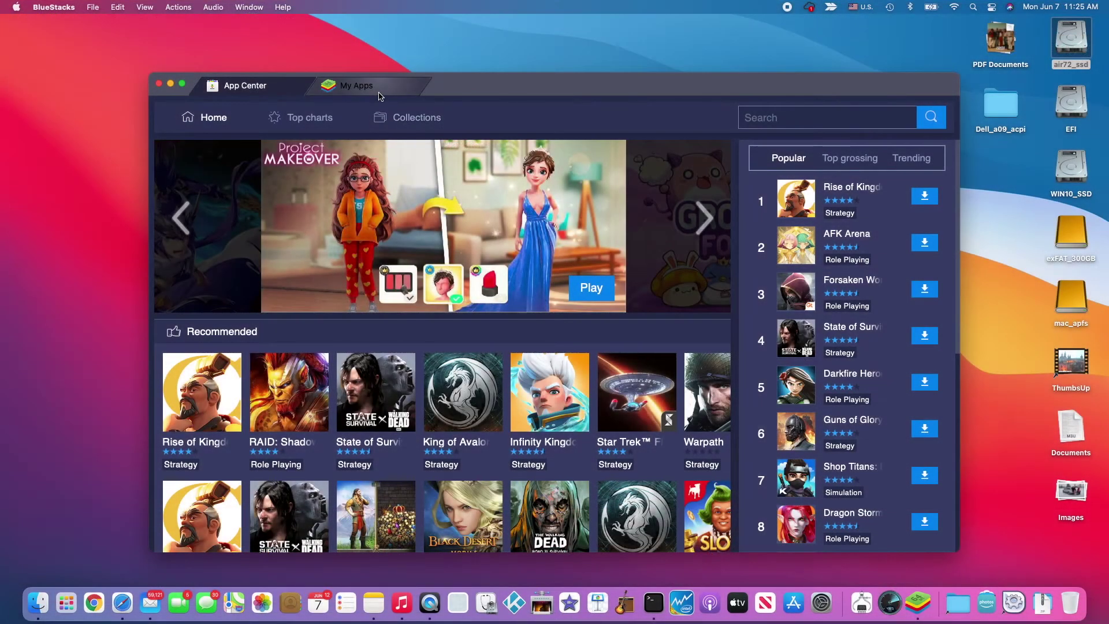
Launch Movie HD from My Apps, then close its tab.
click(357, 85)
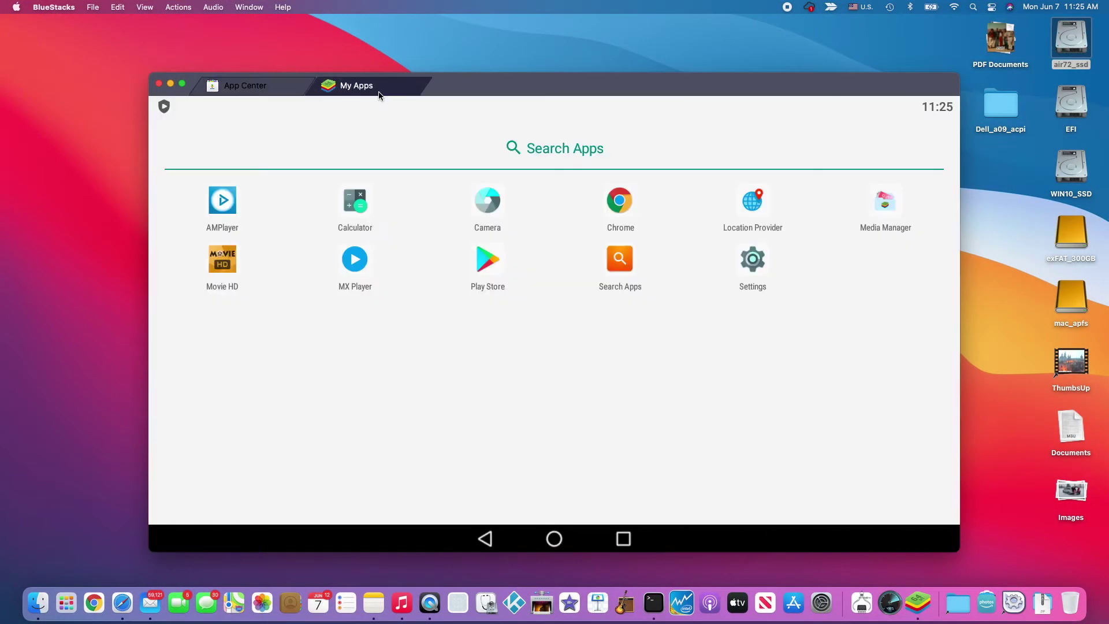
click(223, 262)
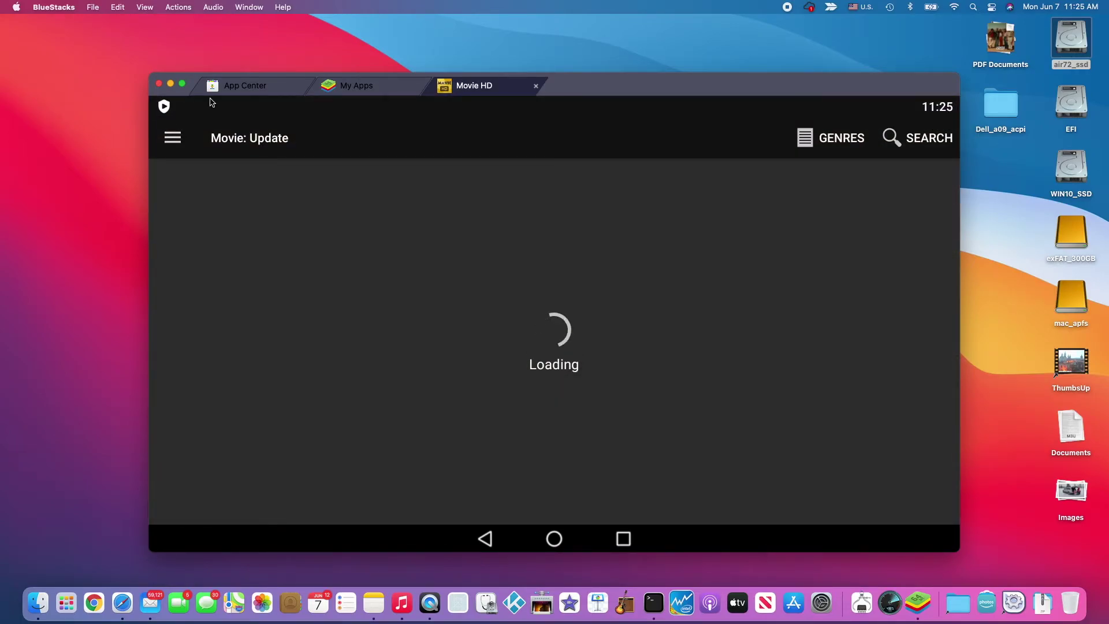
click(536, 86)
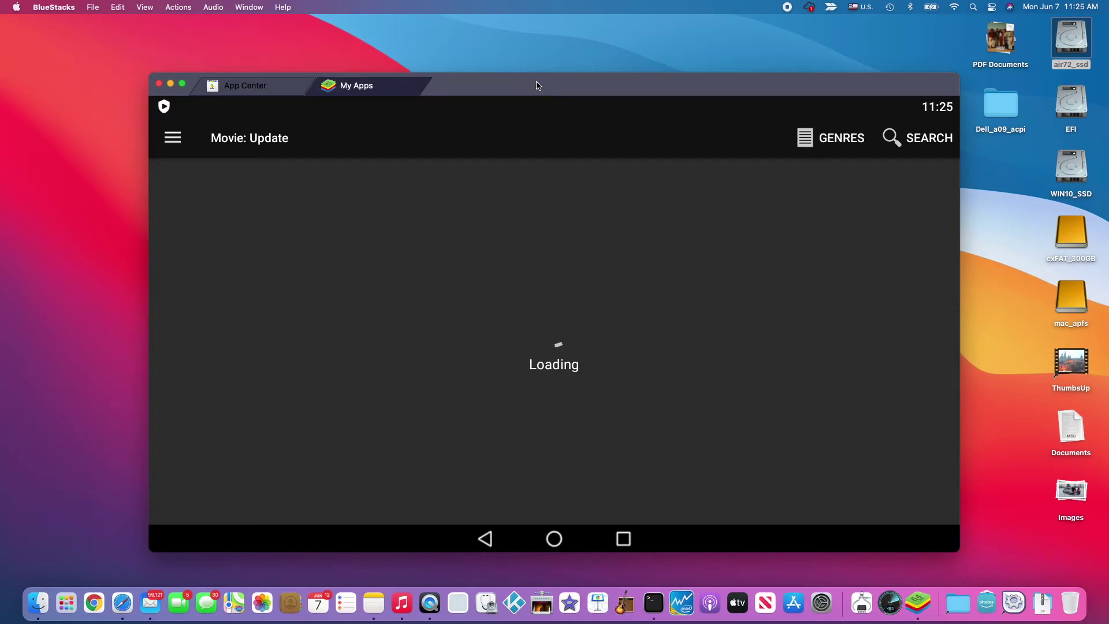